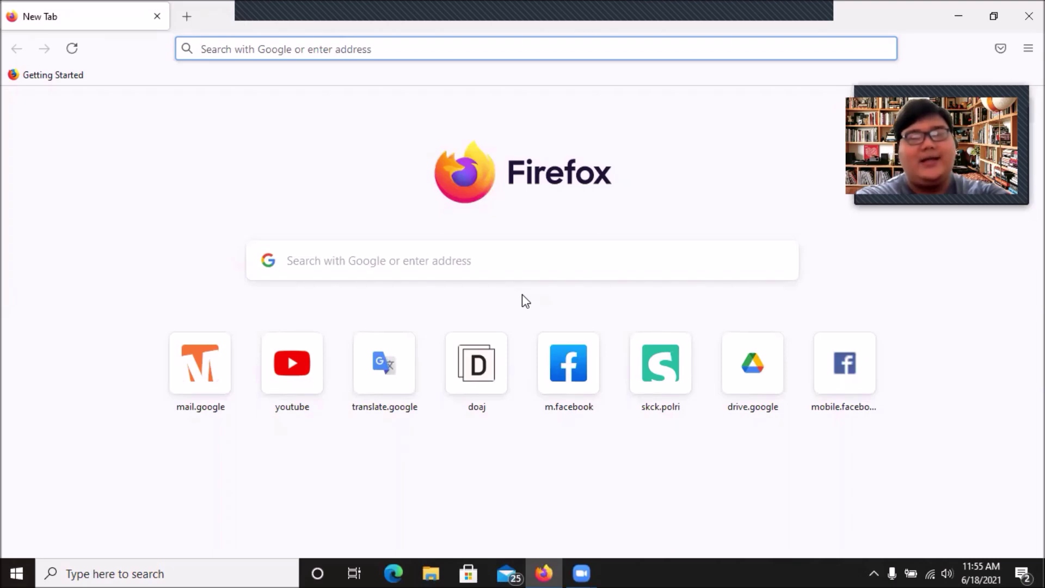
- Open the SKCK Online website at skck.polri.go.id
{"action": "key", "text": "Down"}
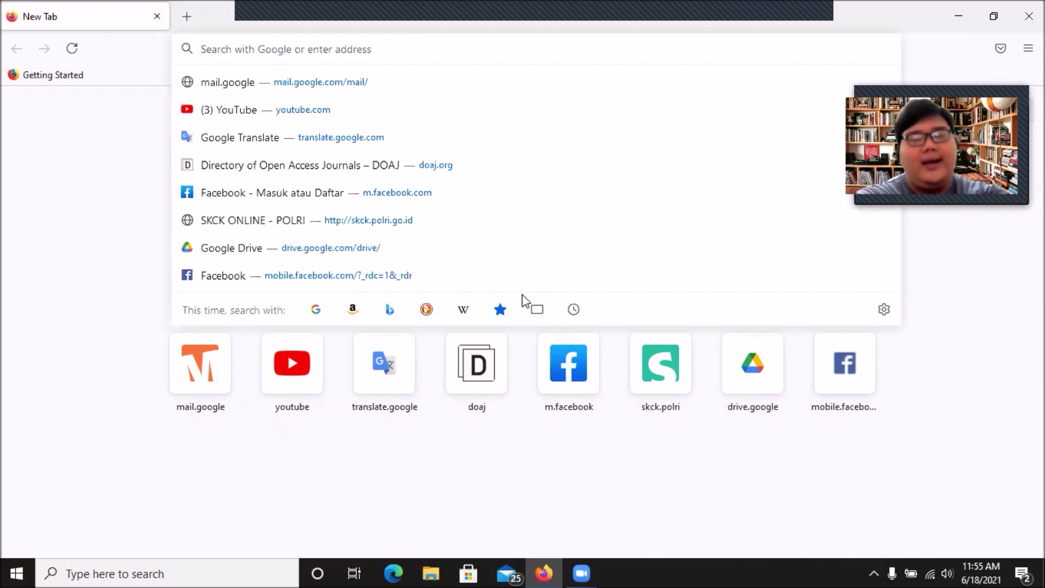
{"action": "type", "text": "skc"}
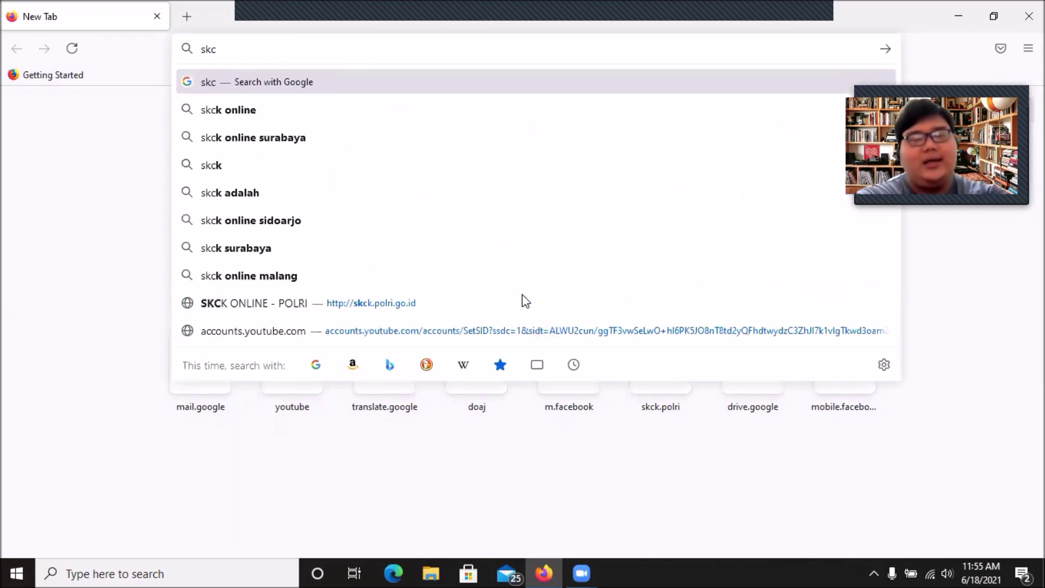
{"action": "type", "text": "k.p"}
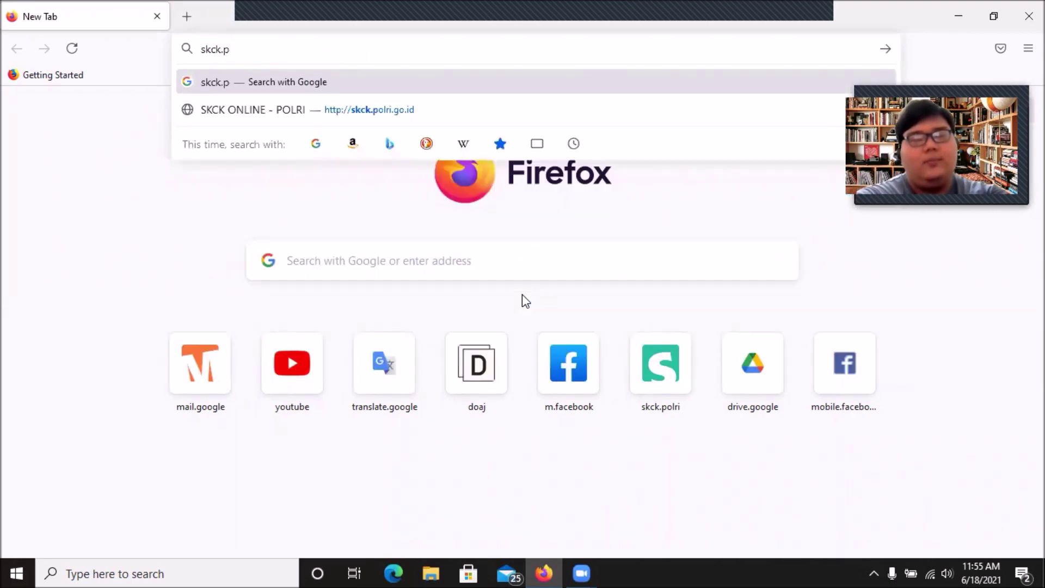
{"action": "type", "text": "olri."}
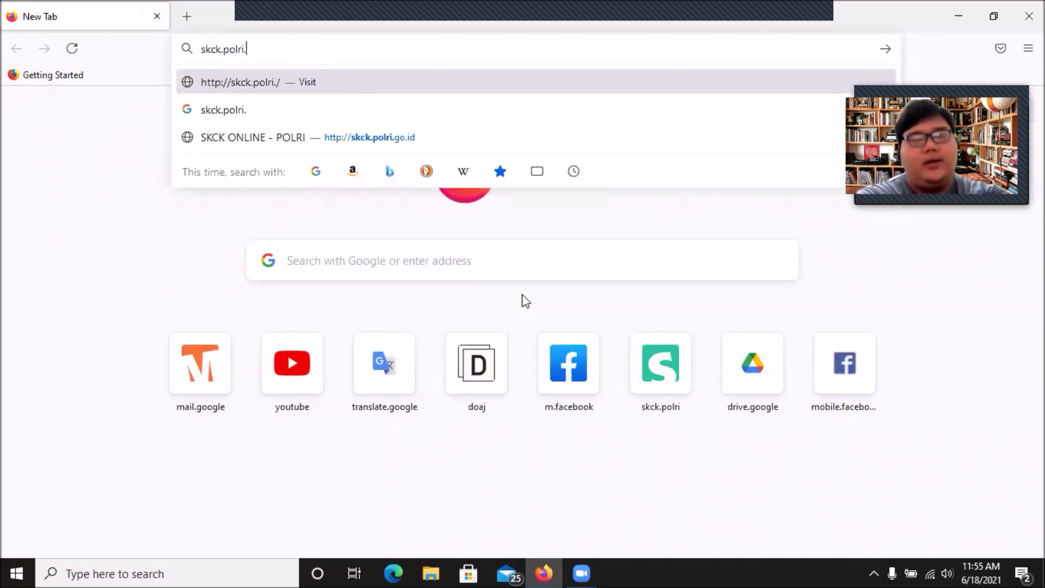
{"action": "type", "text": "go.id"}
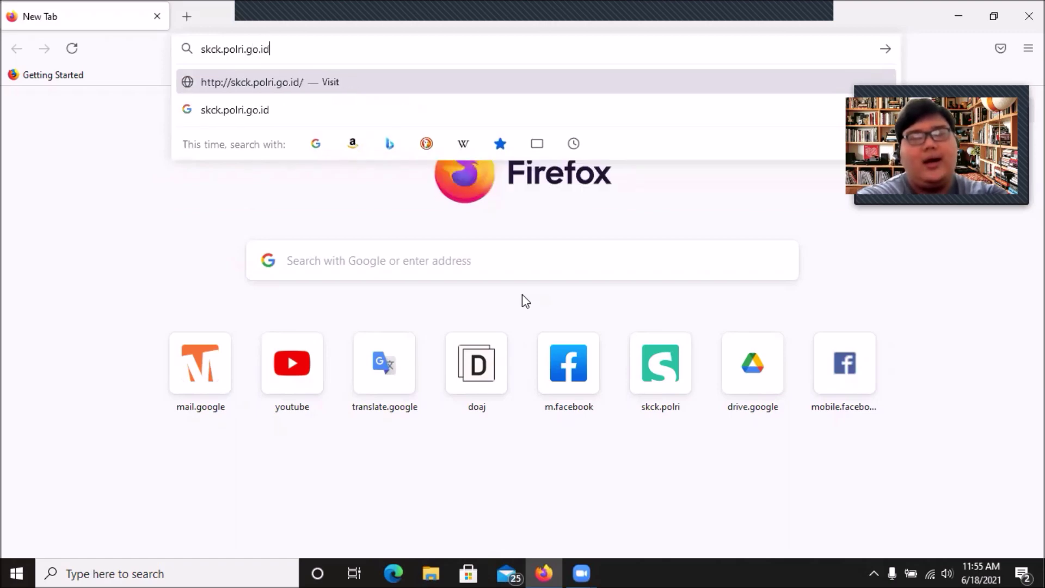
{"action": "key", "text": "Return"}
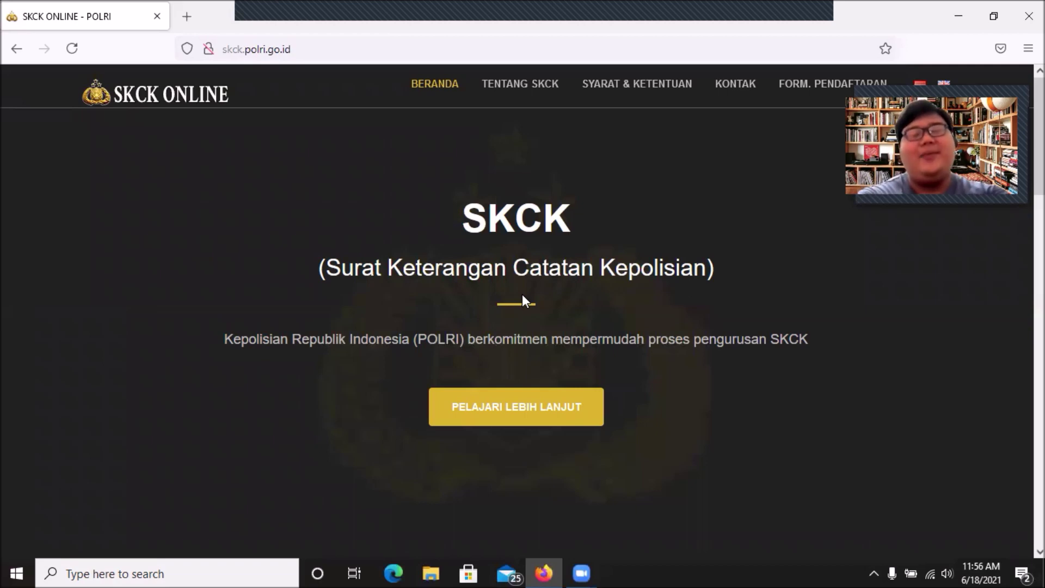
- Open the SKCK registration form (Form. Pendaftaran) from the site's home page
{"action": "key", "text": "alt"}
{"action": "key", "text": "alt"}
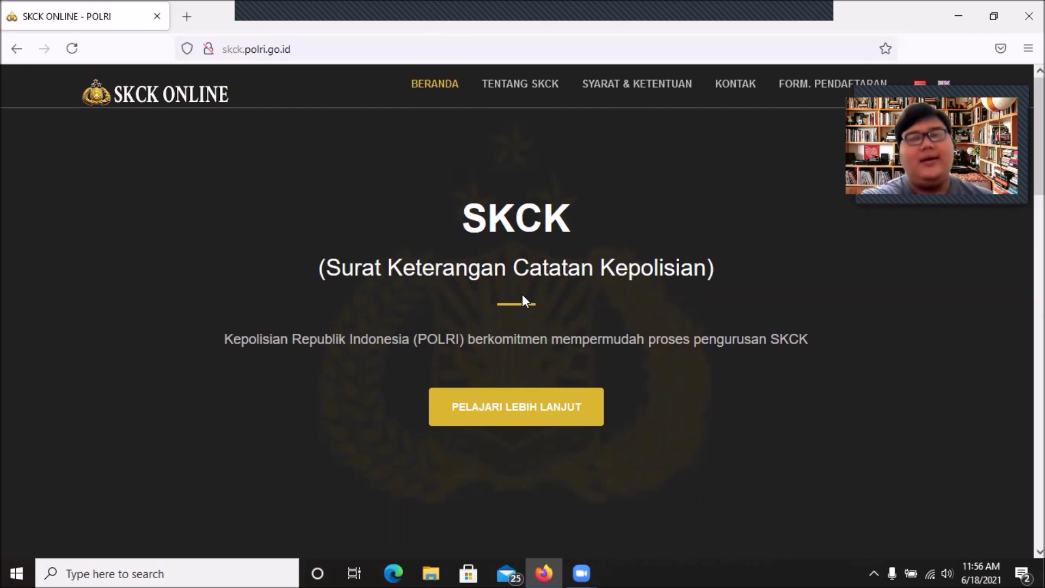
{"action": "key", "text": "Tab"}
{"action": "key", "text": "Return"}
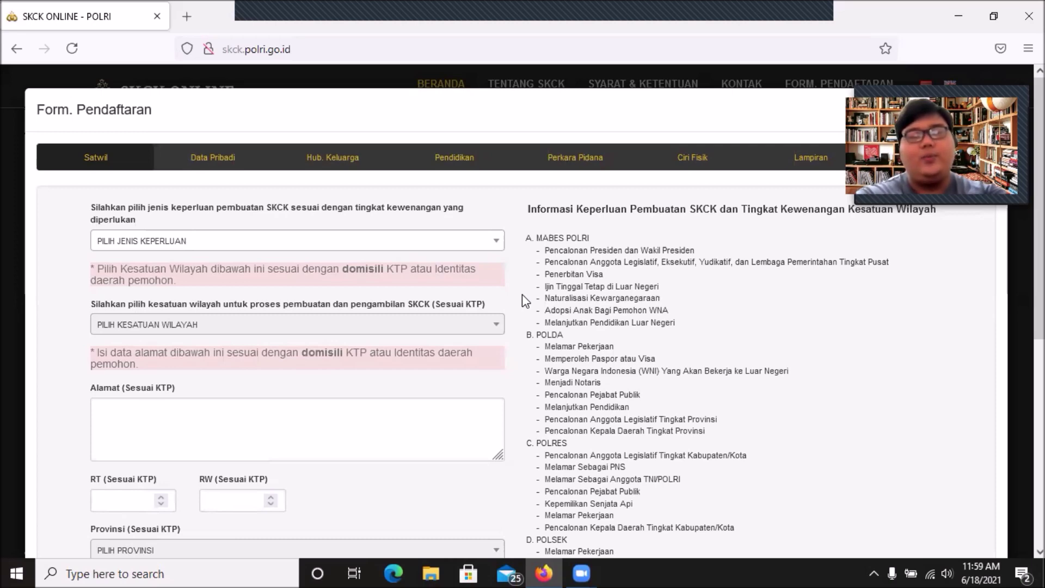
- Set the purpose of the SKCK (jenis keperluan) to POLRES - MELAMAR SEBAGAI PNS
{"action": "key", "text": "Tab"}
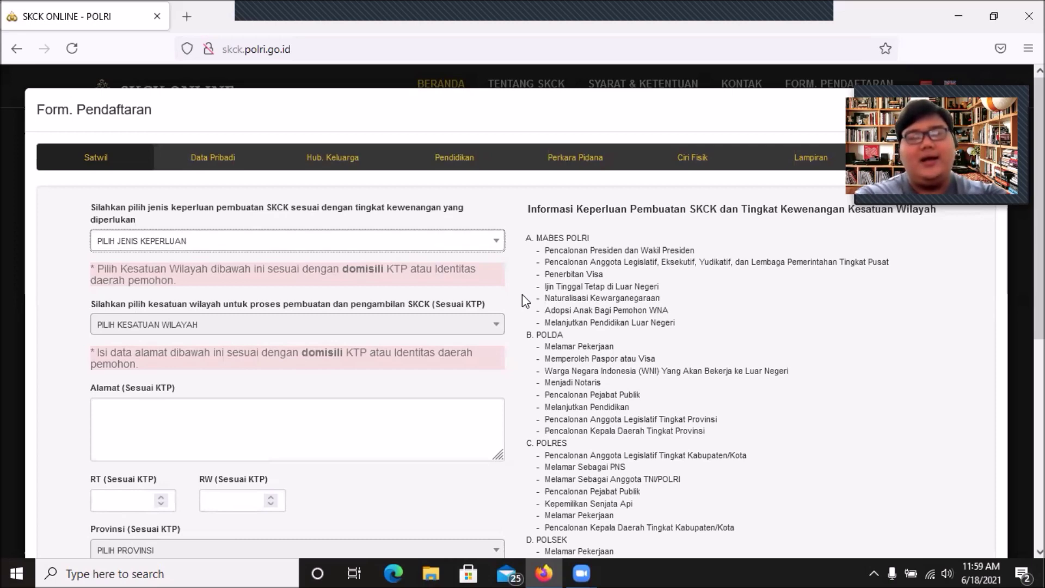
{"action": "key", "text": "Return"}
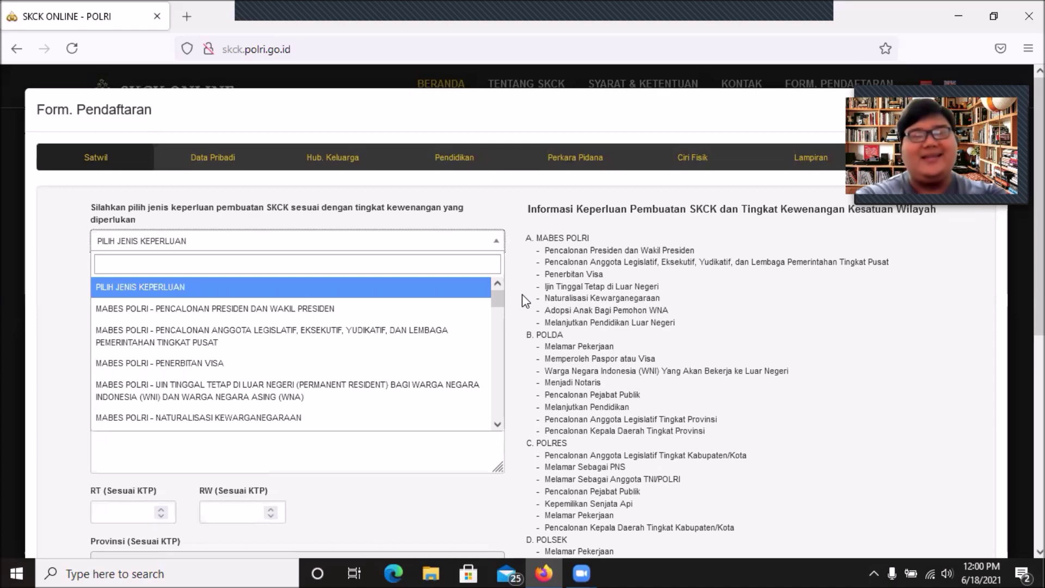
{"action": "key", "text": "Down"}
{"action": "key", "text": "Down"}
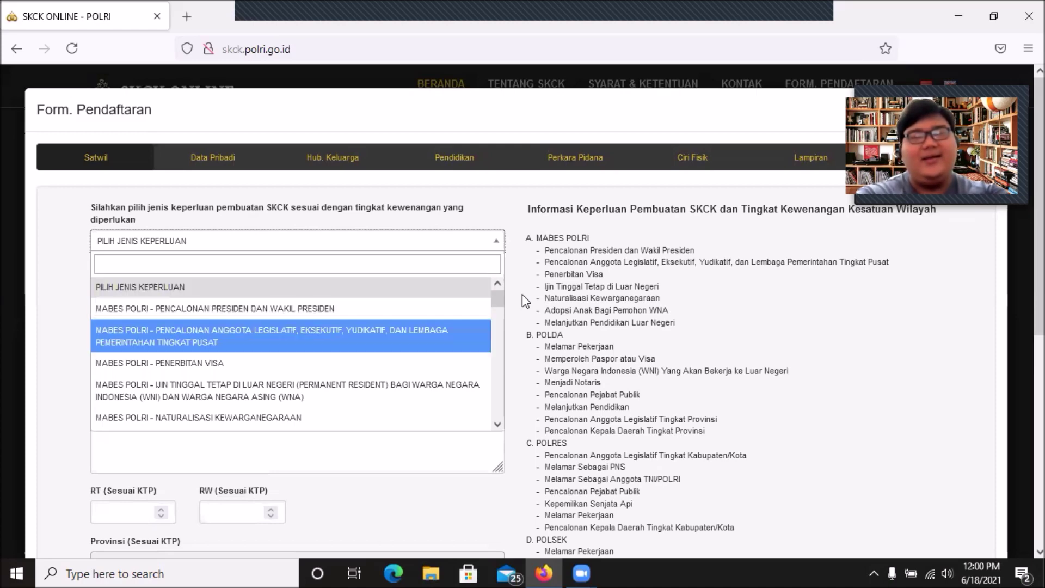
{"action": "key", "text": "Down"}
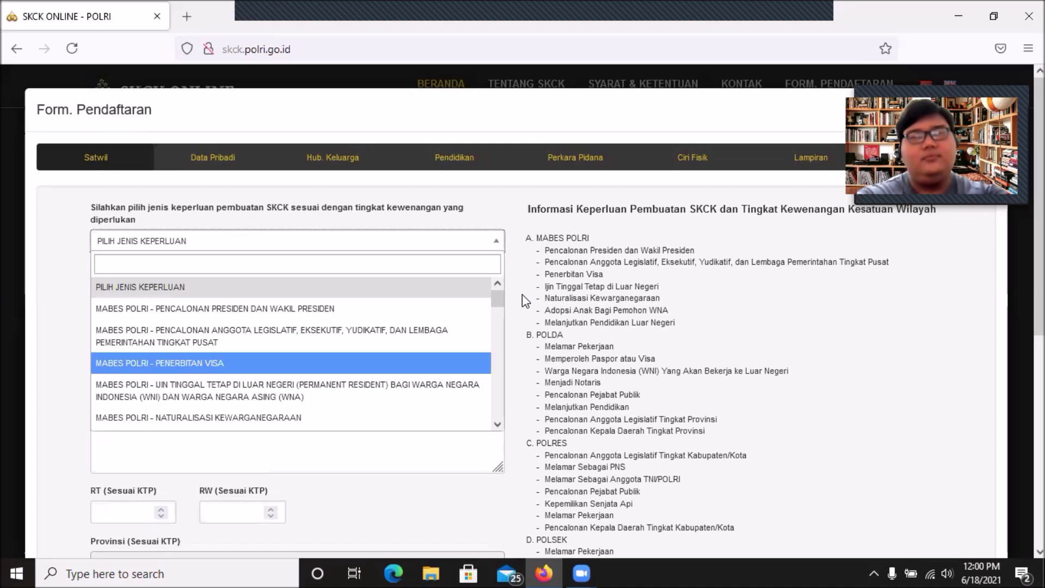
{"action": "key", "text": "Down"}
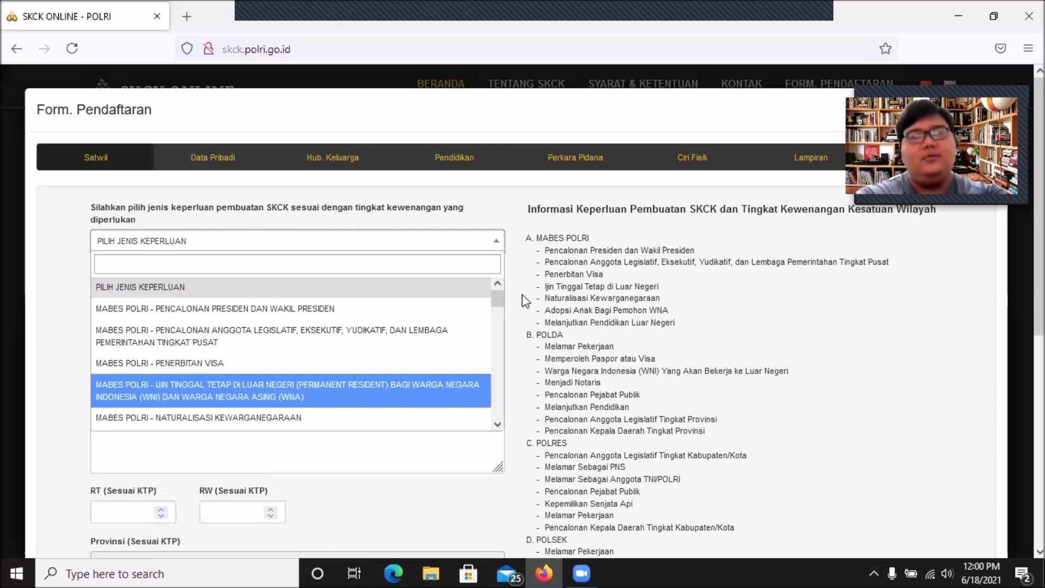
{"action": "key", "text": "Down"}
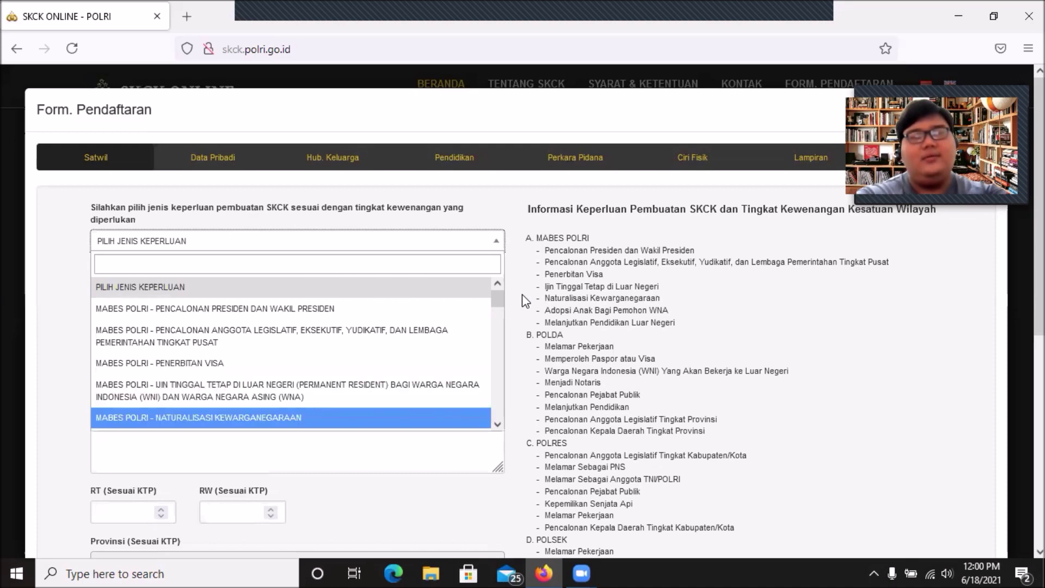
{"action": "key", "text": "Down"}
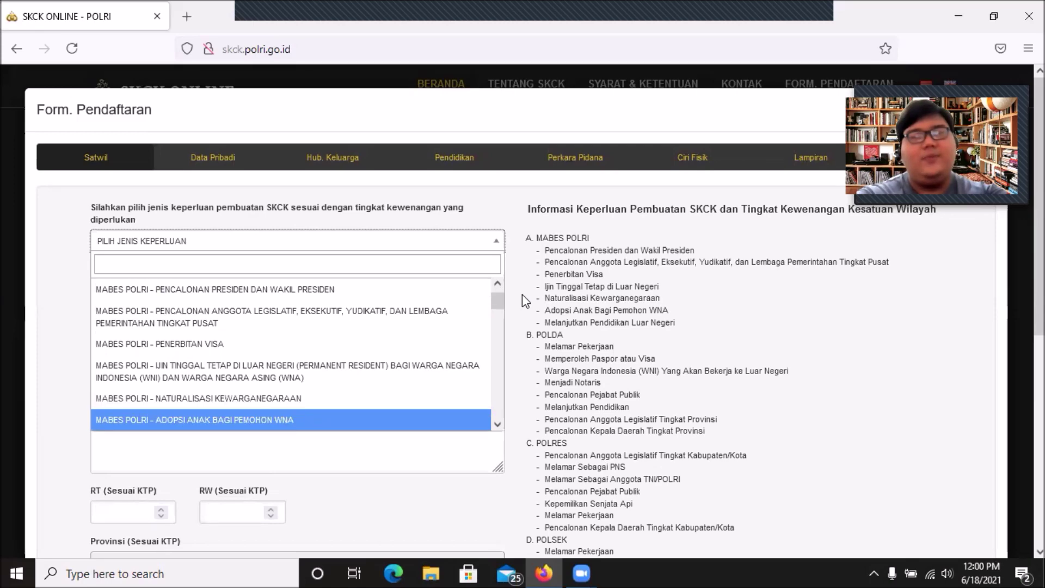
{"action": "key", "text": "Down"}
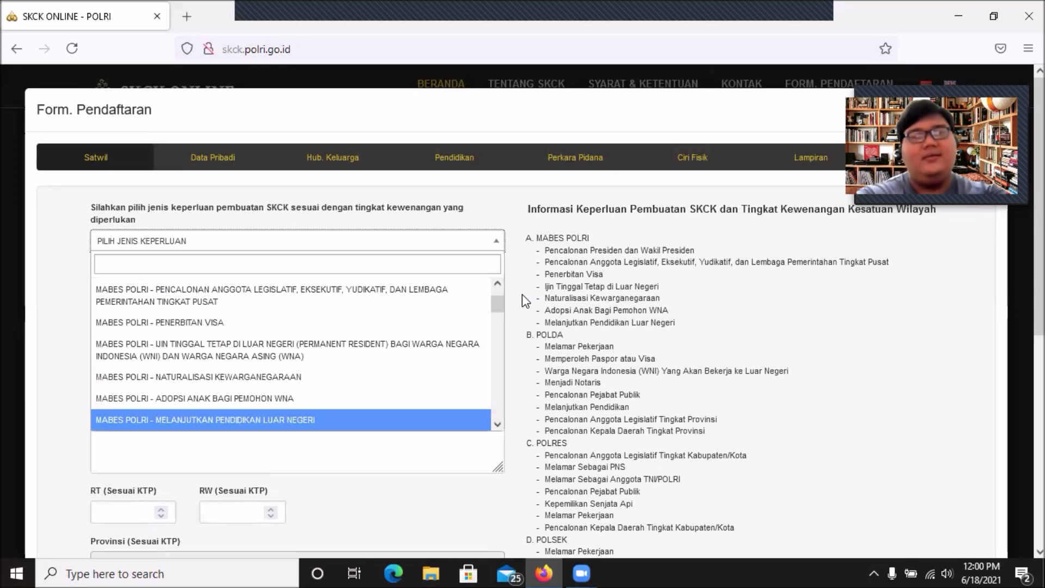
{"action": "key", "text": "Down"}
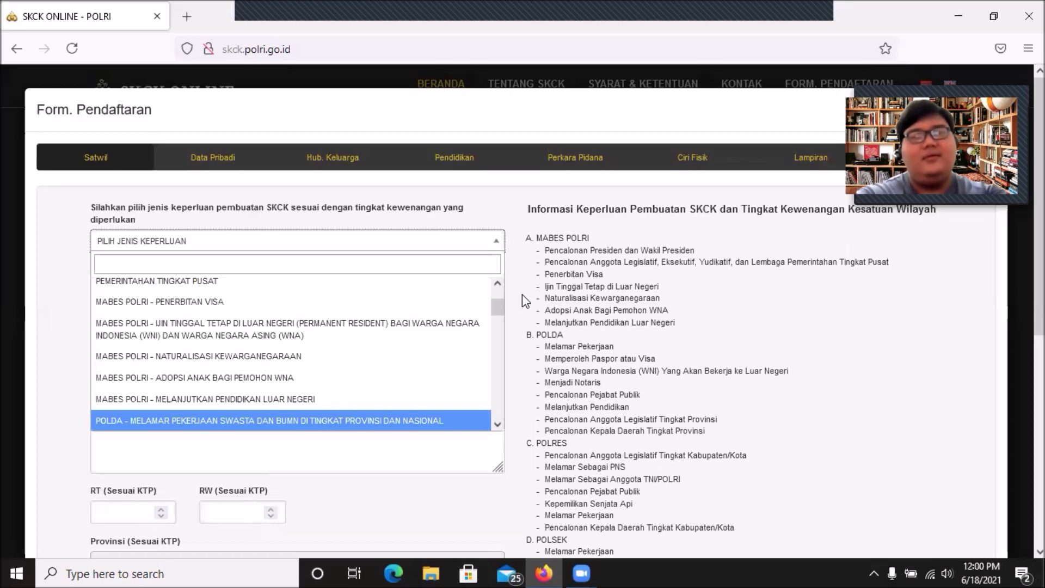
{"action": "key", "text": "Down"}
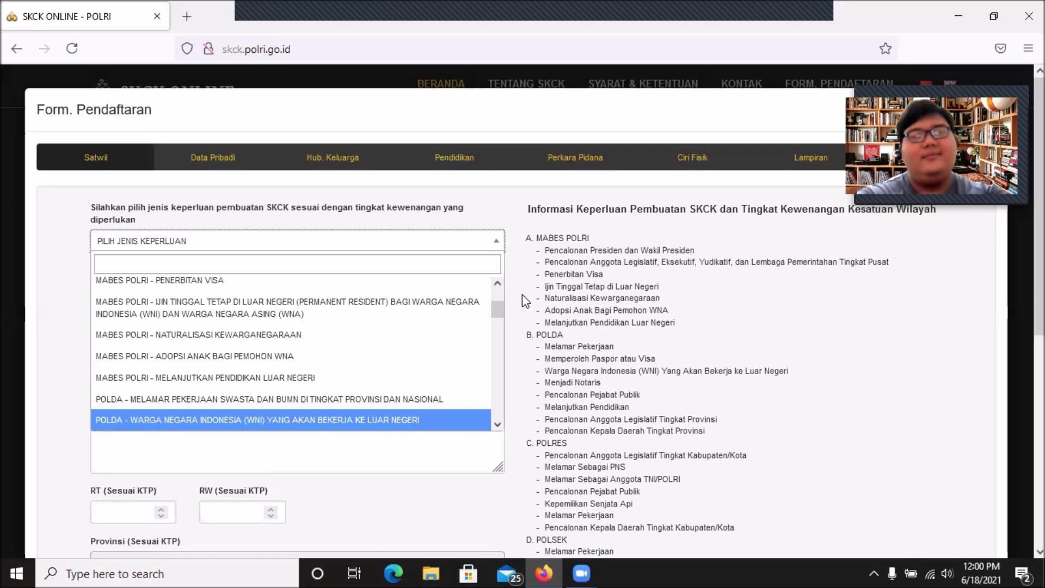
{"action": "key", "text": "Down"}
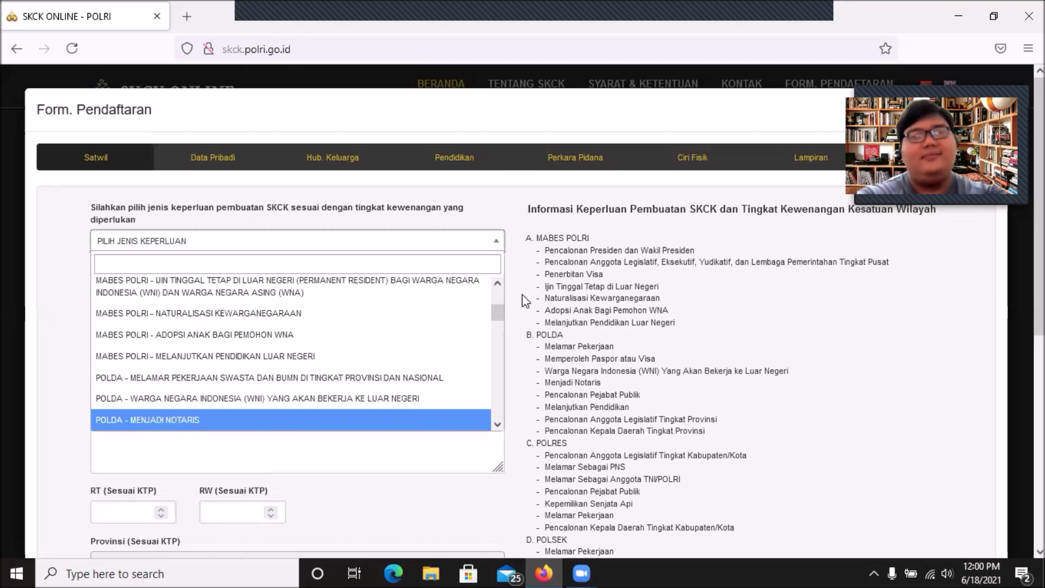
{"action": "key", "text": "Down"}
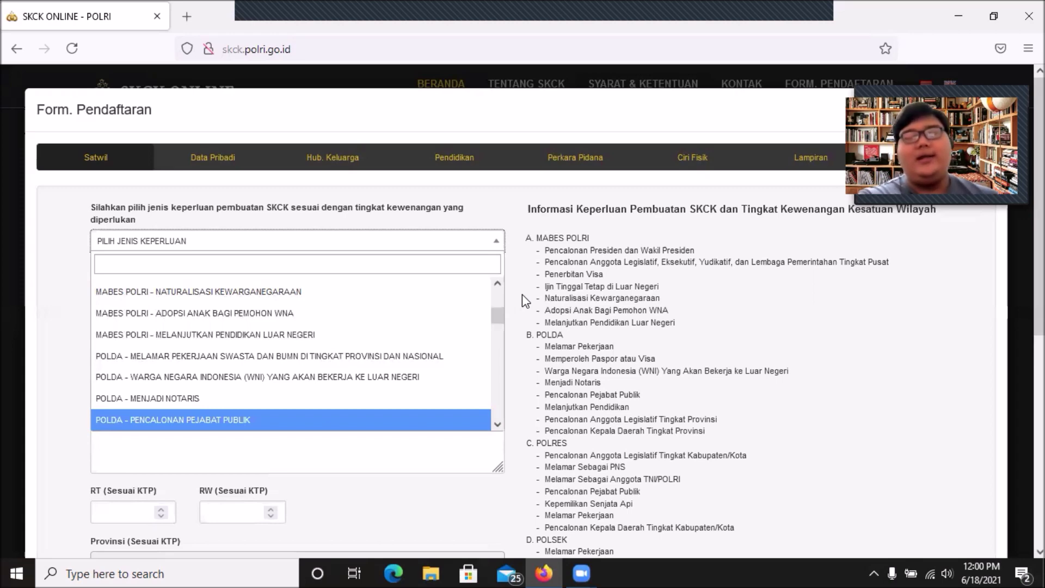
{"action": "key", "text": "Down"}
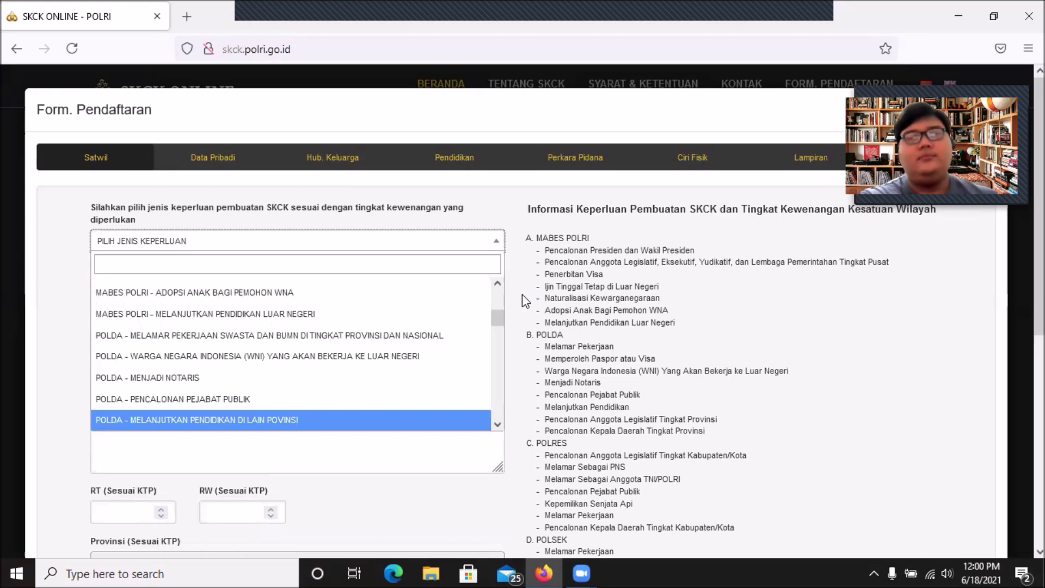
{"action": "key", "text": "Down"}
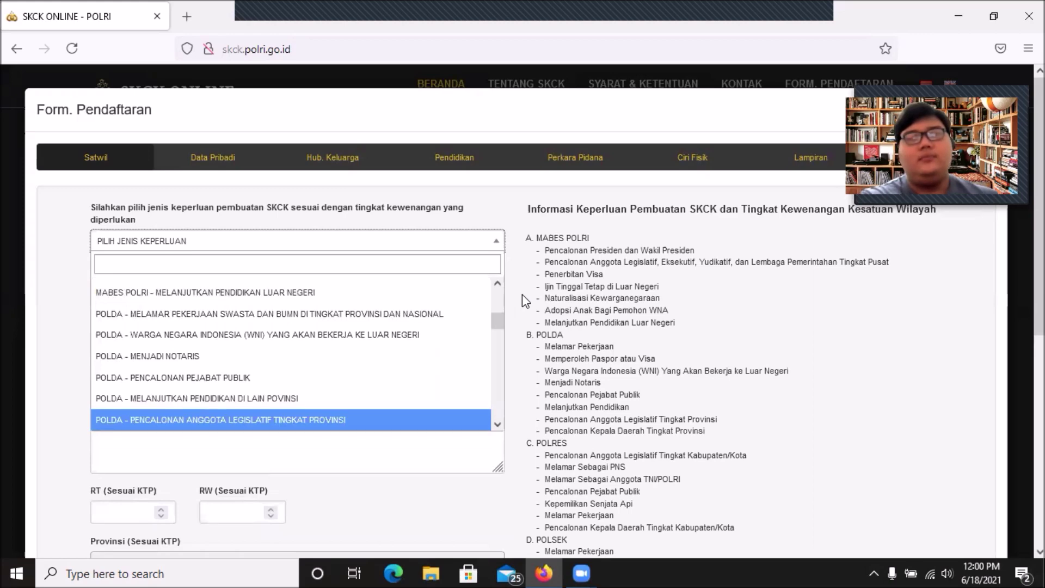
{"action": "key", "text": "Down"}
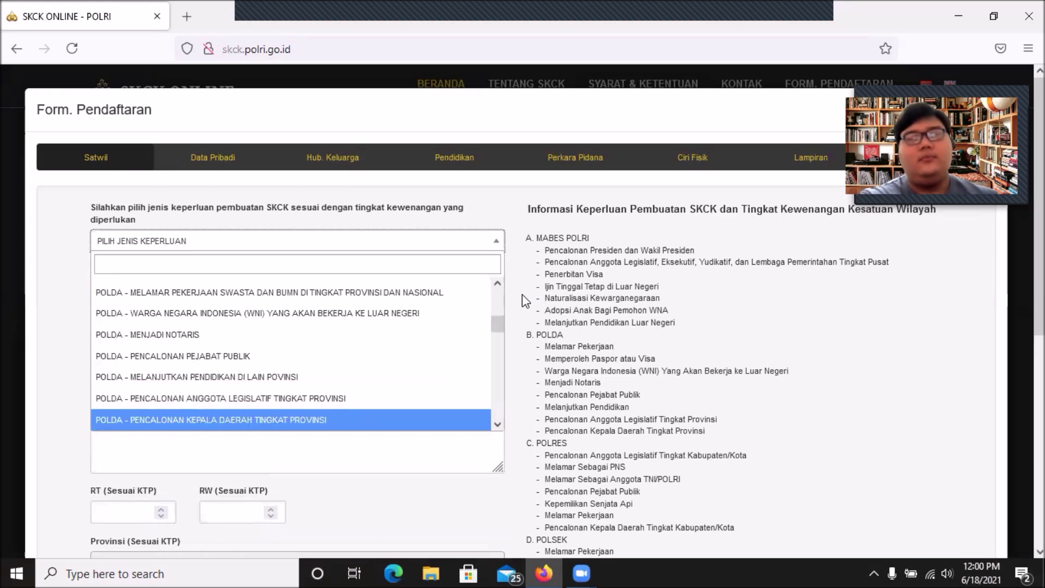
{"action": "key", "text": "Down"}
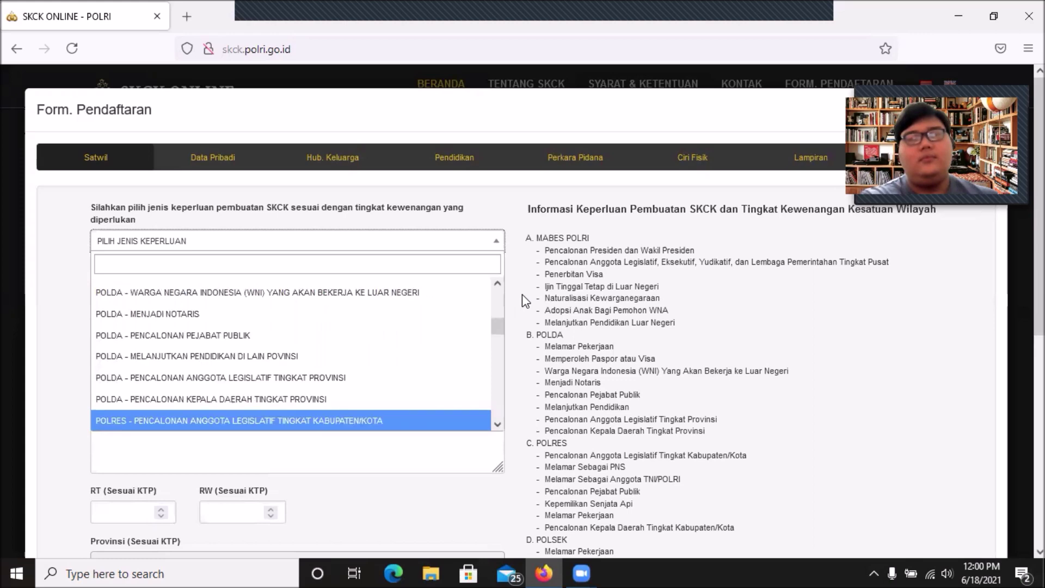
{"action": "key", "text": "Down"}
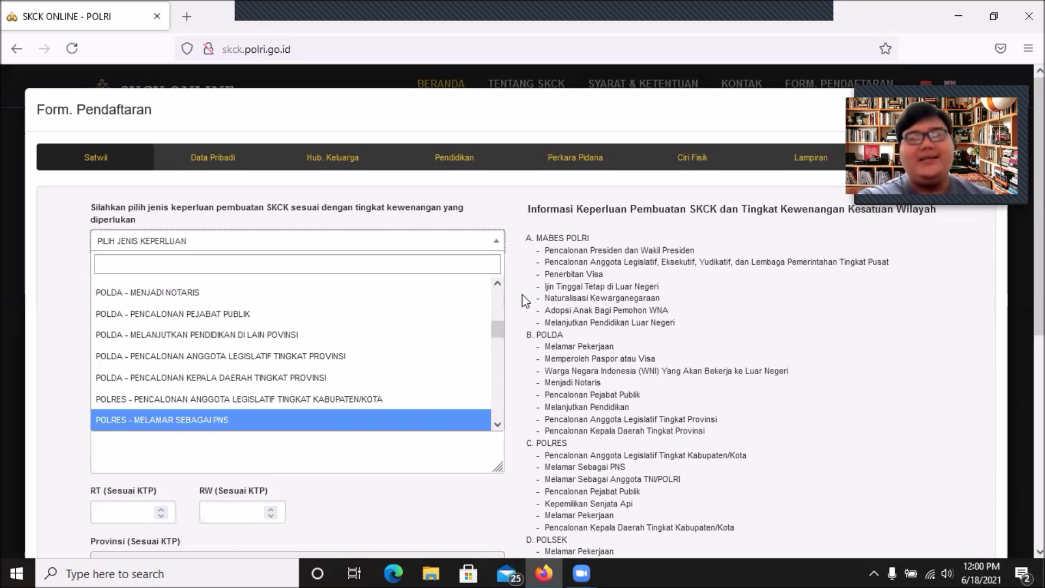
{"action": "key", "text": "Return"}
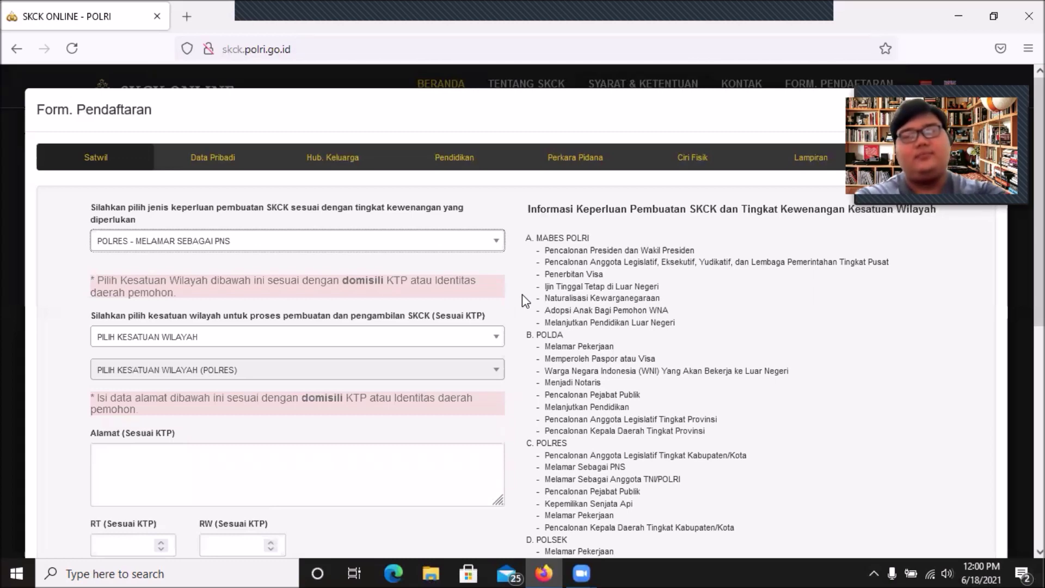
- Set the regional police unit (kesatuan wilayah) for making and collecting the SKCK to POLDA JAWA TIMUR
{"action": "scroll", "coordinate": [524, 301], "scroll_direction": "down", "scroll_amount": 5}
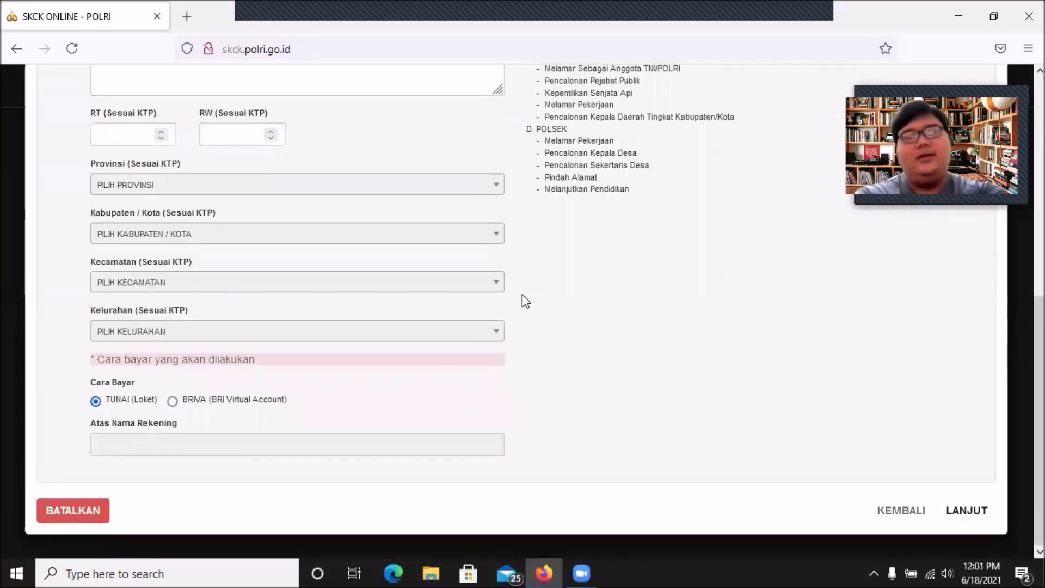
{"action": "scroll", "coordinate": [524, 301], "scroll_direction": "up", "scroll_amount": 5}
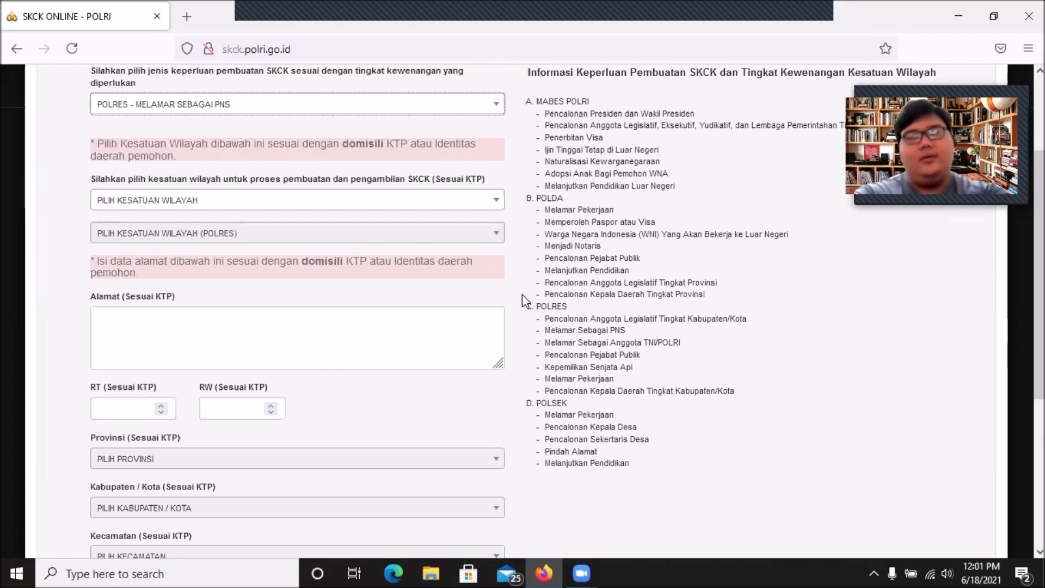
{"action": "key", "text": "Tab"}
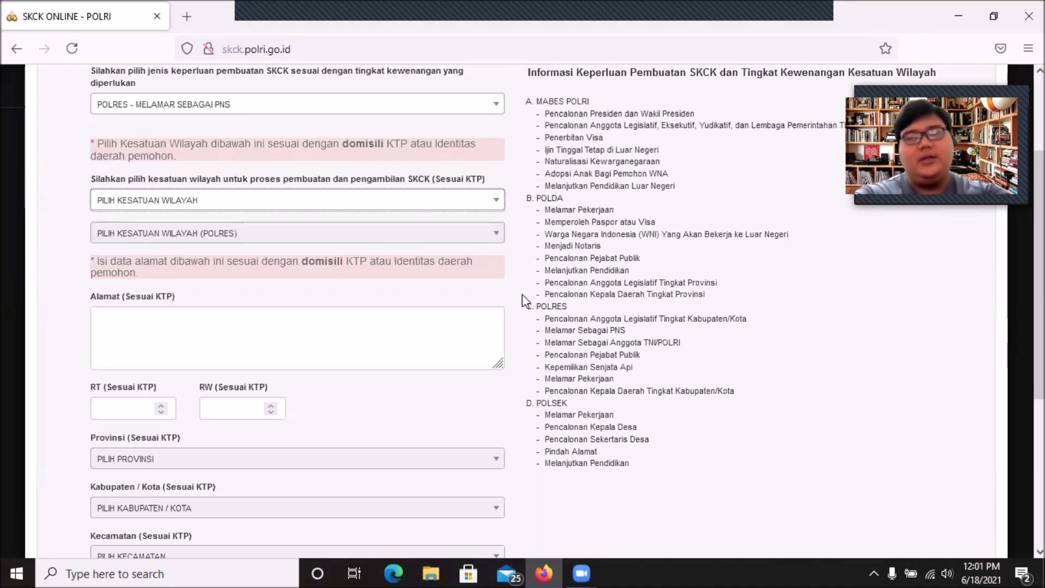
{"action": "key", "text": "Return"}
{"action": "key", "text": "Down"}
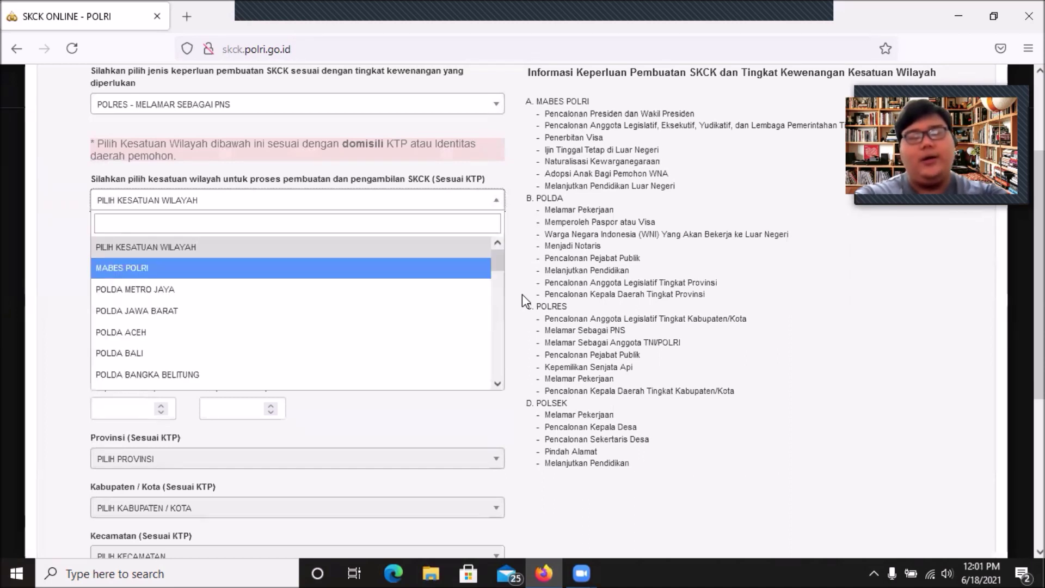
{"action": "key", "text": "Down"}
{"action": "key", "text": "Down"}
{"action": "key", "text": "Down"}
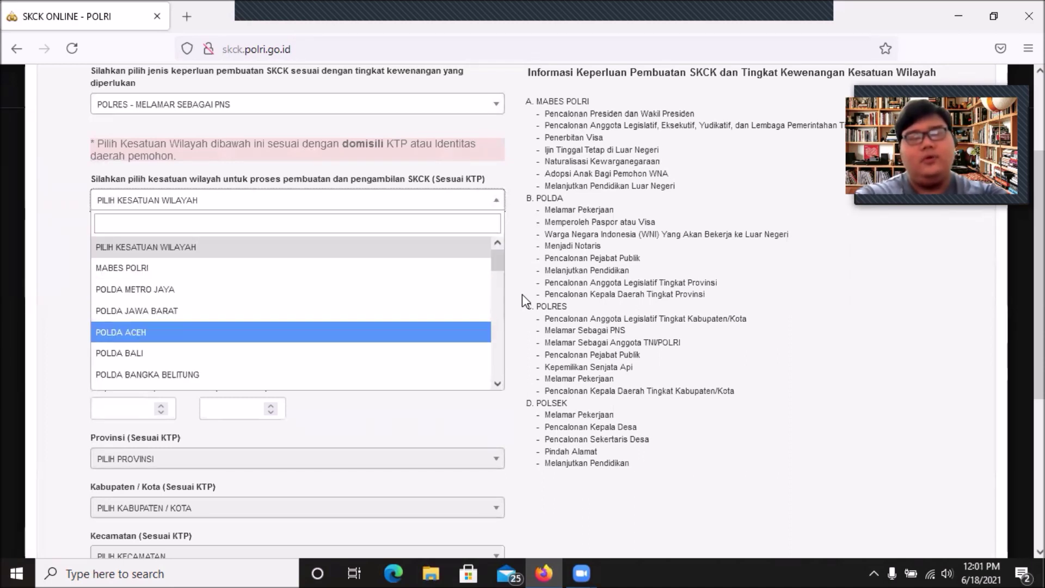
{"action": "key", "text": "Down"}
{"action": "key", "text": "Down"}
{"action": "key", "text": "Down"}
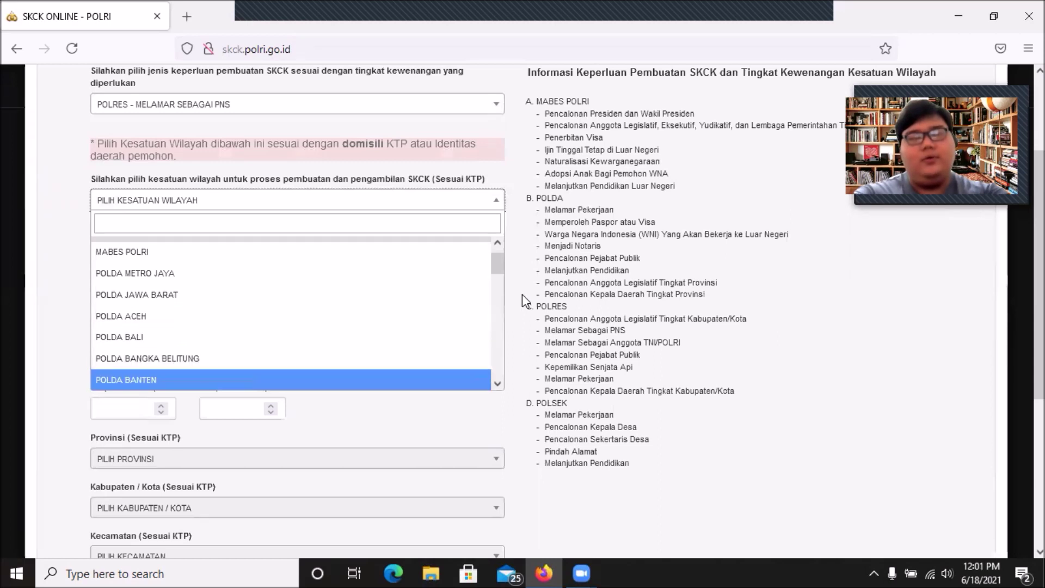
{"action": "key", "text": "Down"}
{"action": "key", "text": "Down"}
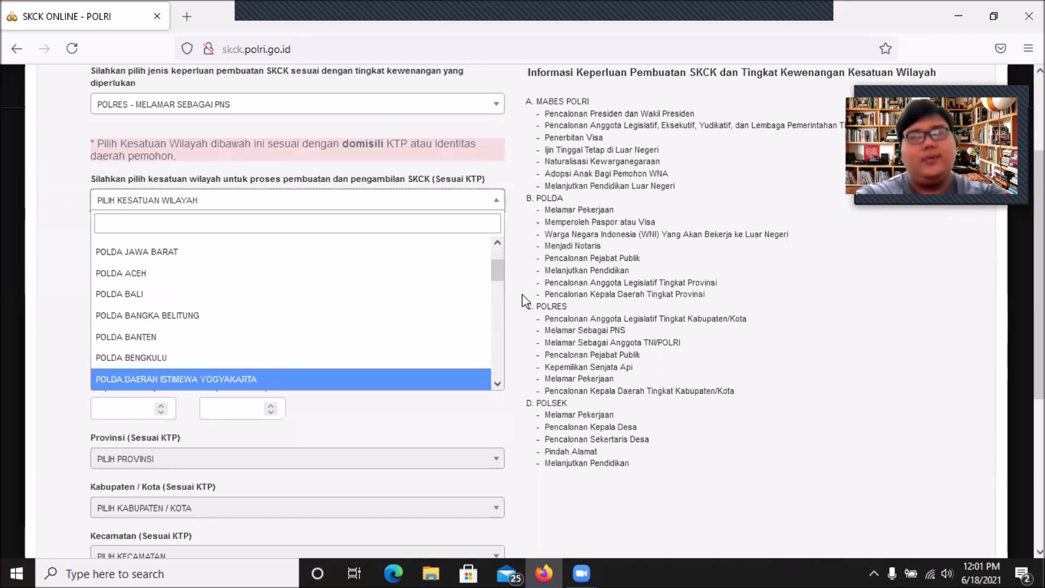
{"action": "key", "text": "Down"}
{"action": "key", "text": "Down"}
{"action": "key", "text": "Down"}
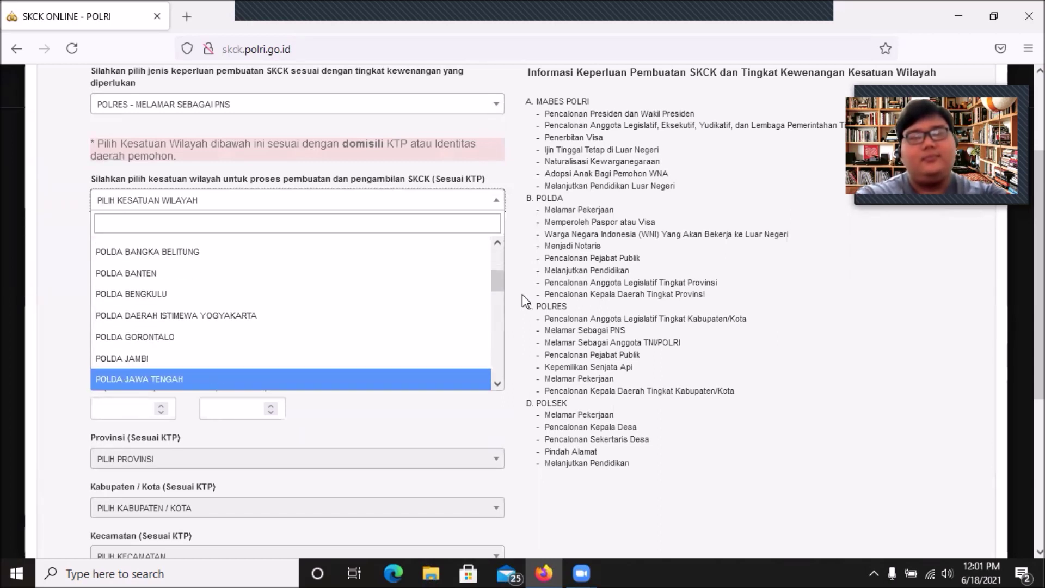
{"action": "key", "text": "Down"}
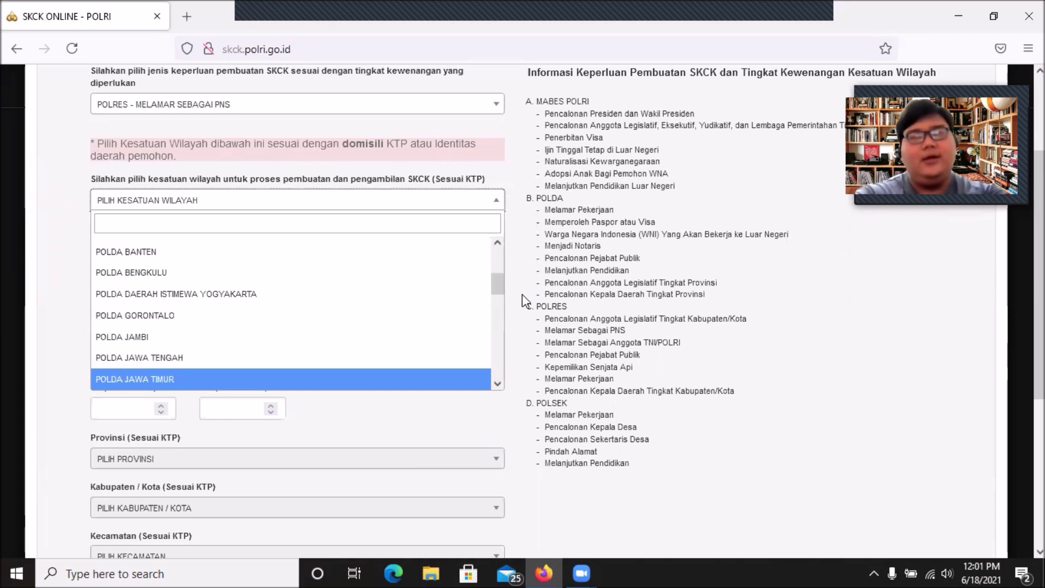
{"action": "key", "text": "Return"}
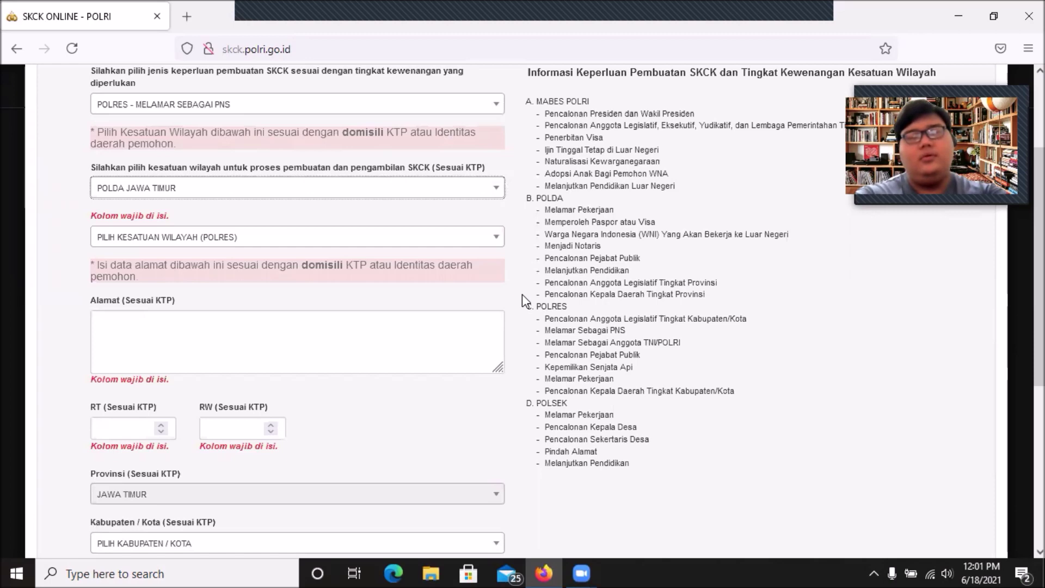
- Choose POLRES MADIUN KOTA as the Polres-level unit (kesatuan wilayah POLRES) for the SKCK
{"action": "left_click", "coordinate": [522, 295]}
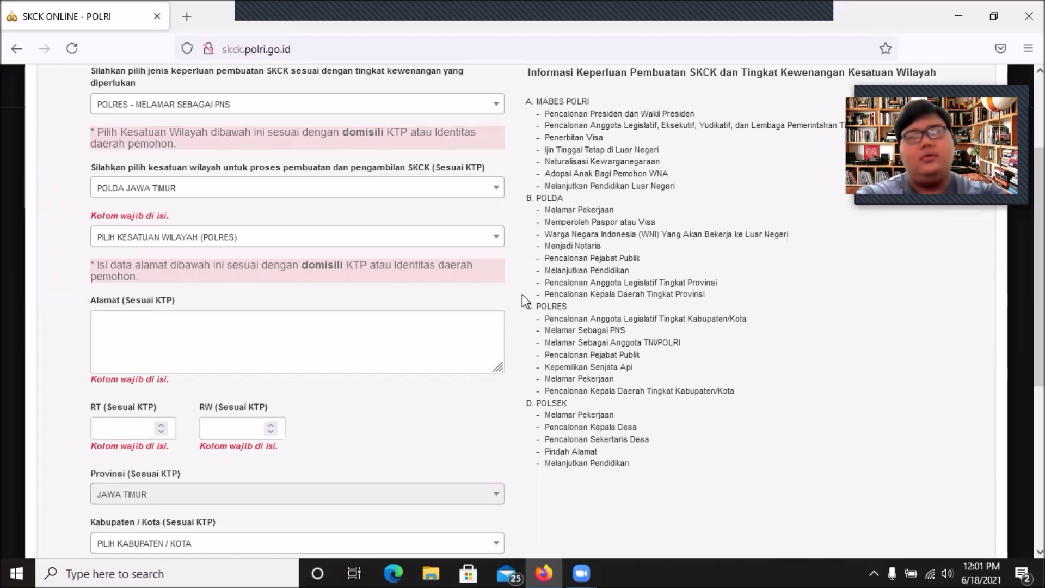
{"action": "scroll", "coordinate": [522, 295], "scroll_direction": "down", "scroll_amount": 5}
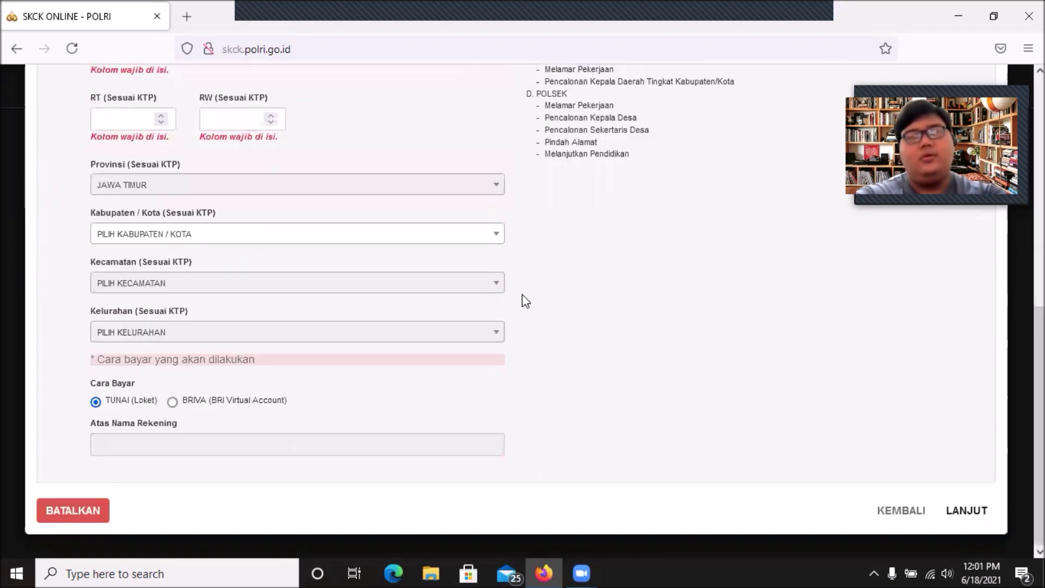
{"action": "key", "text": "Tab"}
{"action": "key", "text": "shift+Tab"}
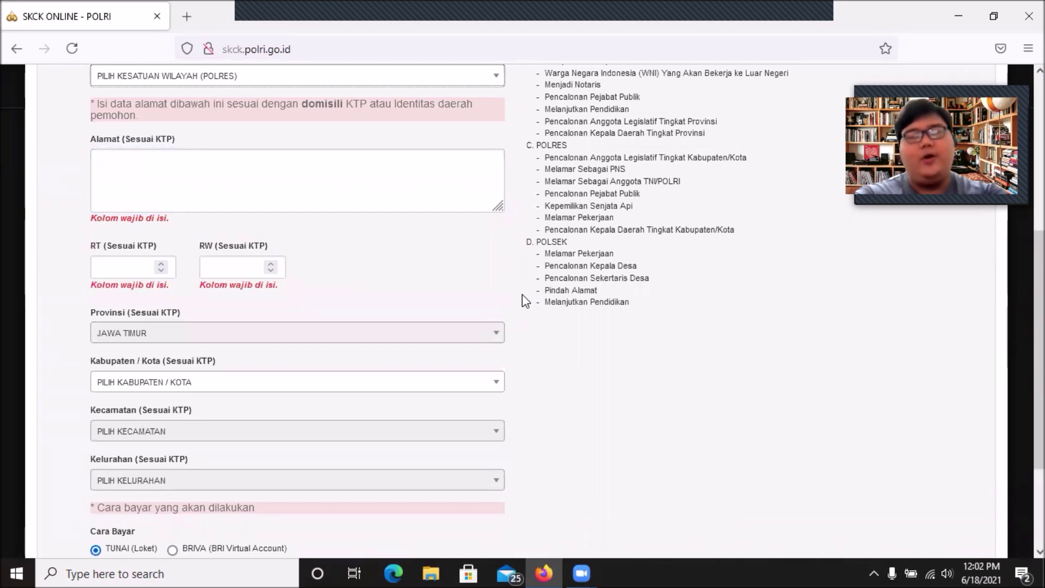
{"action": "key", "text": "Return"}
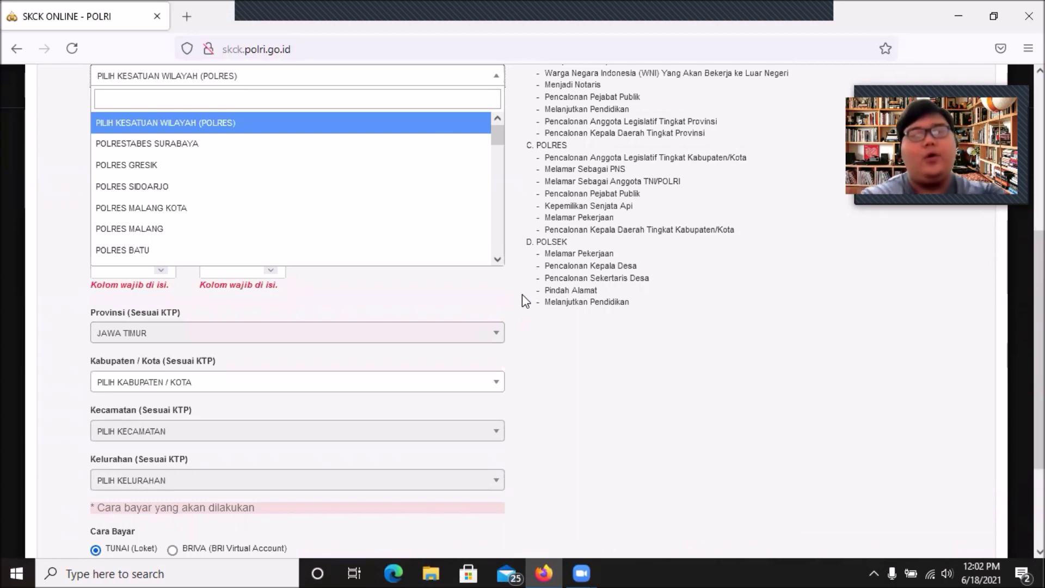
{"action": "key", "text": "Down"}
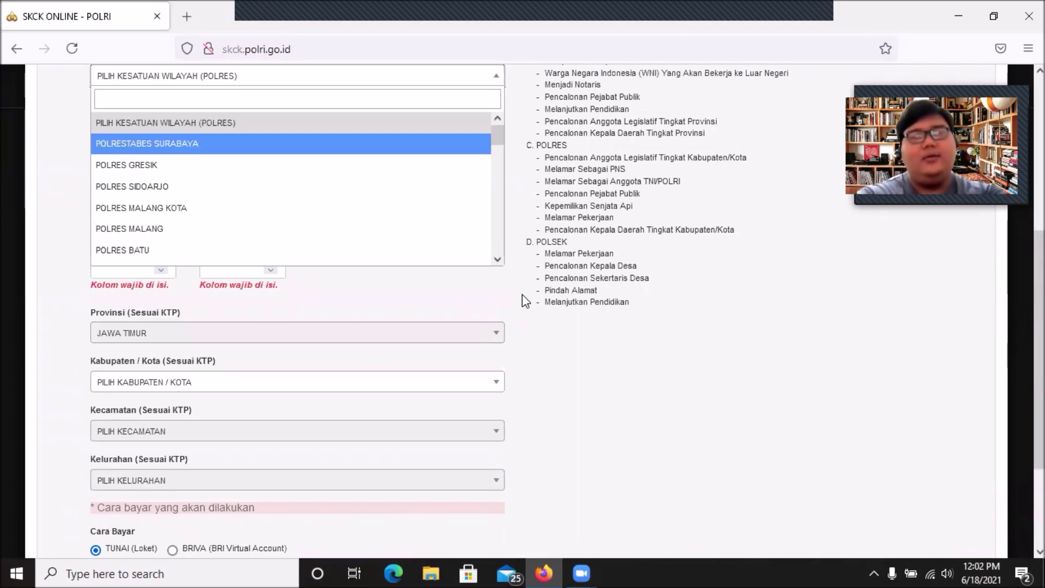
{"action": "key", "text": "Down"}
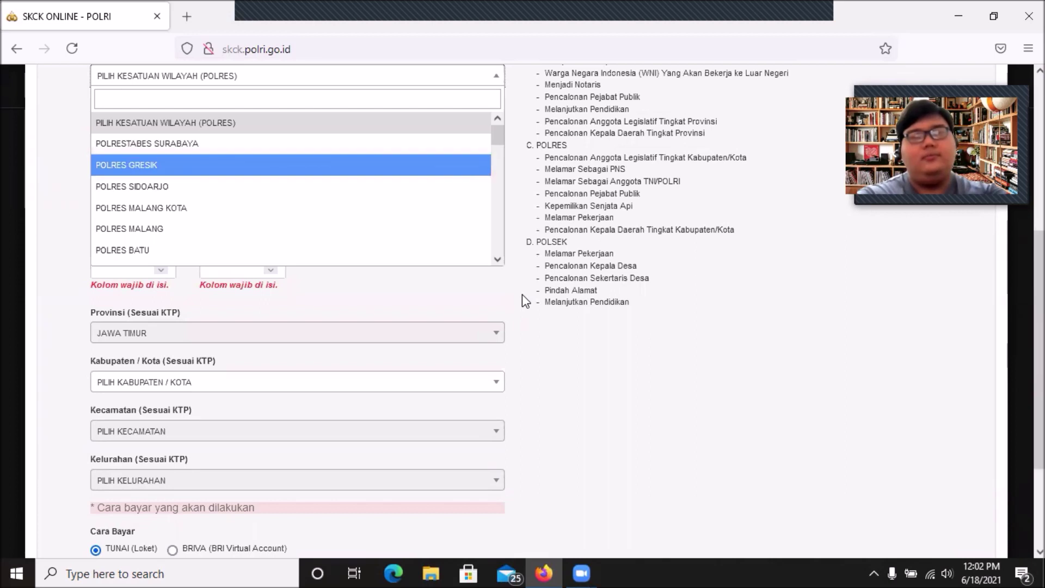
{"action": "key", "text": "Down"}
{"action": "key", "text": "Up"}
{"action": "key", "text": "Up"}
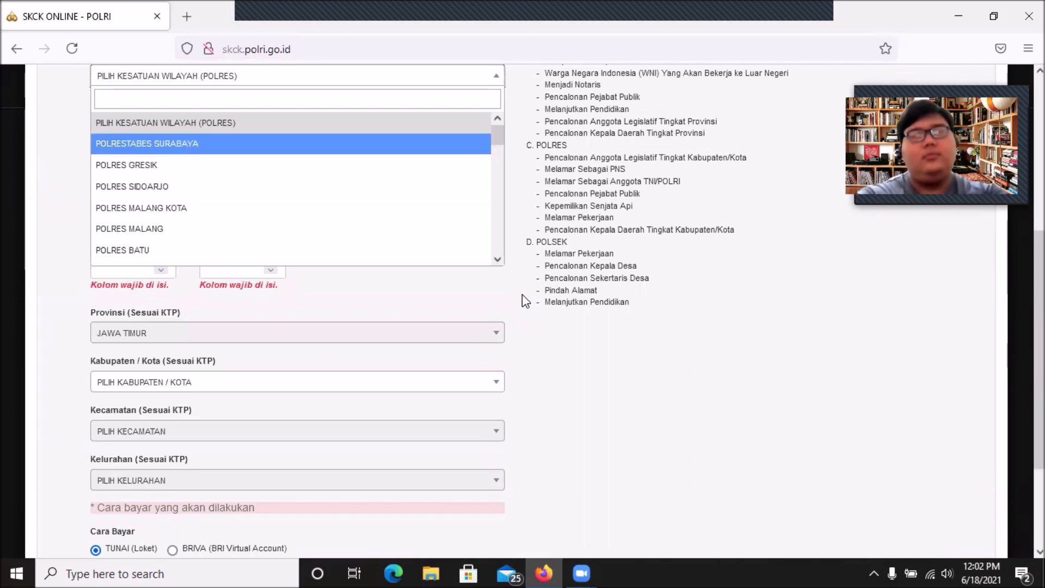
{"action": "key", "text": "Up"}
{"action": "key", "text": "Down"}
{"action": "key", "text": "Down"}
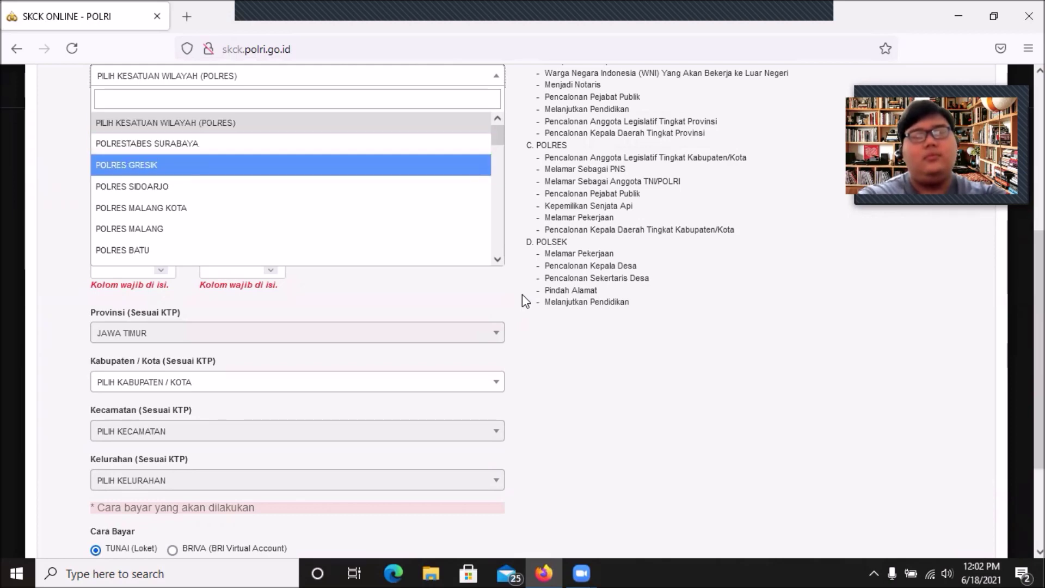
{"action": "key", "text": "Down"}
{"action": "key", "text": "Down"}
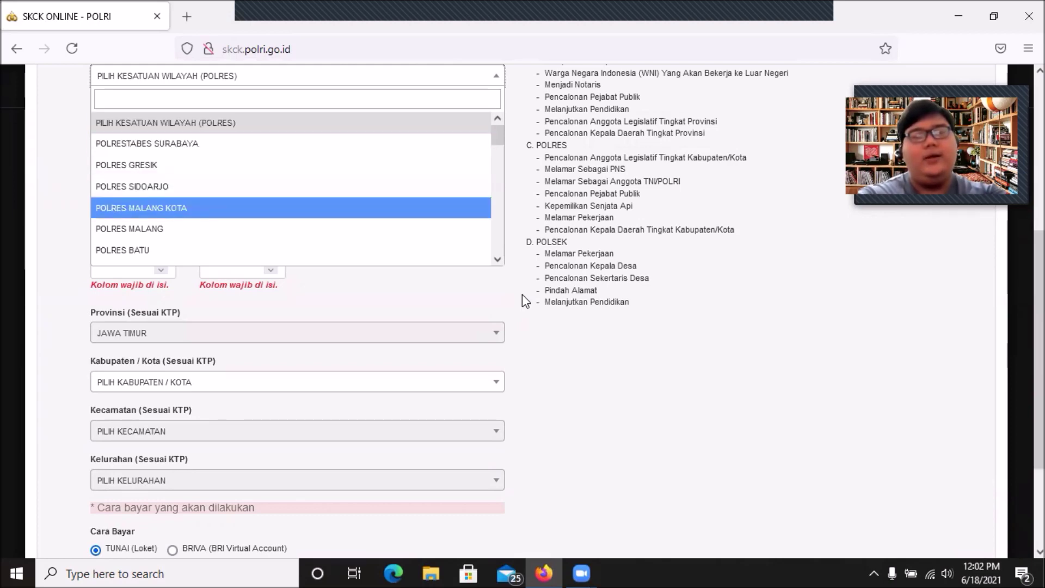
{"action": "key", "text": "Down"}
{"action": "key", "text": "Down"}
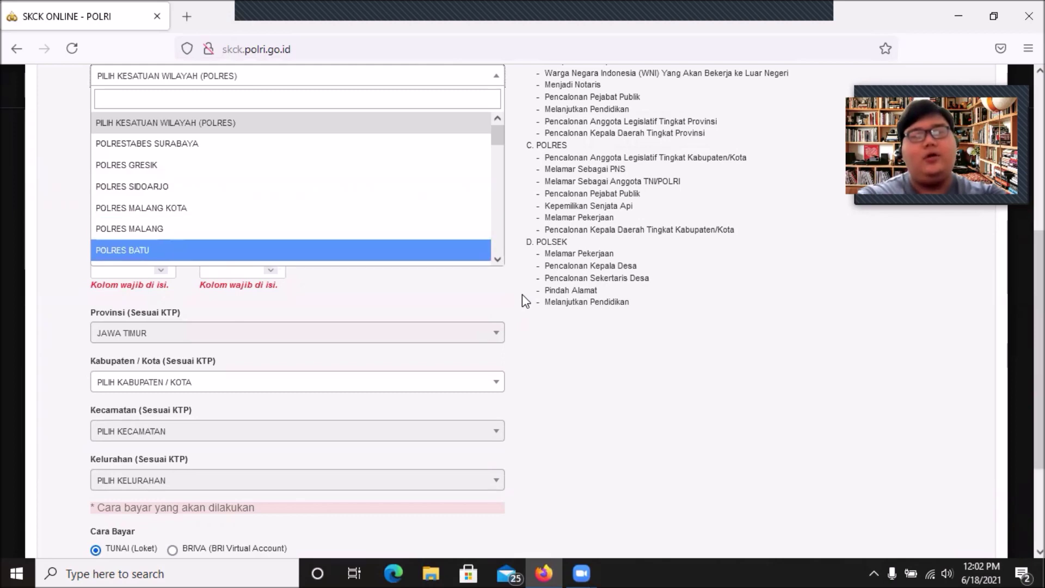
{"action": "key", "text": "Down"}
{"action": "key", "text": "Down"}
{"action": "key", "text": "Down"}
{"action": "key", "text": "Down"}
{"action": "key", "text": "Down"}
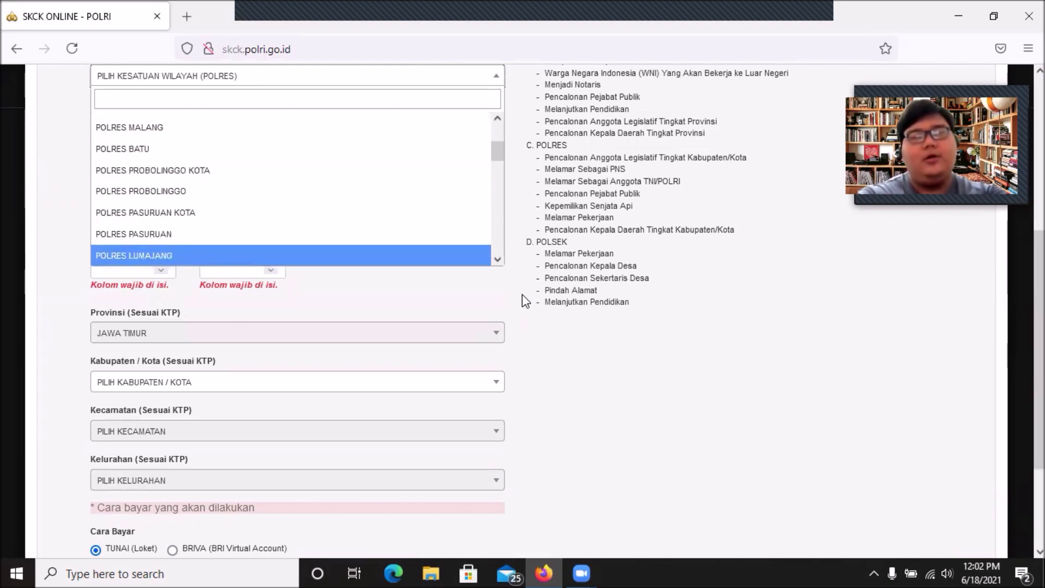
{"action": "key", "text": "Down"}
{"action": "key", "text": "Down"}
{"action": "key", "text": "Down"}
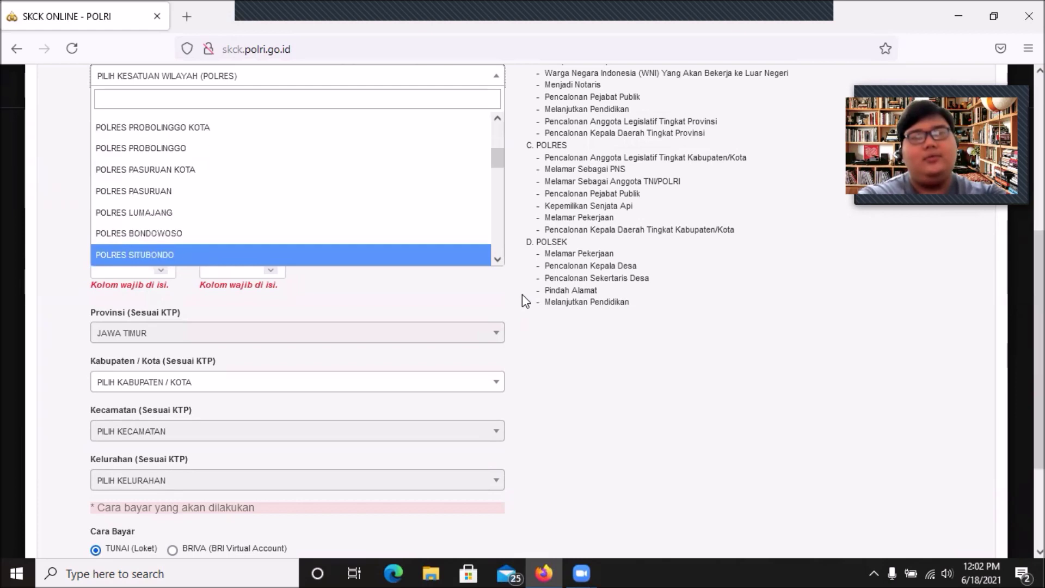
{"action": "key", "text": "Down"}
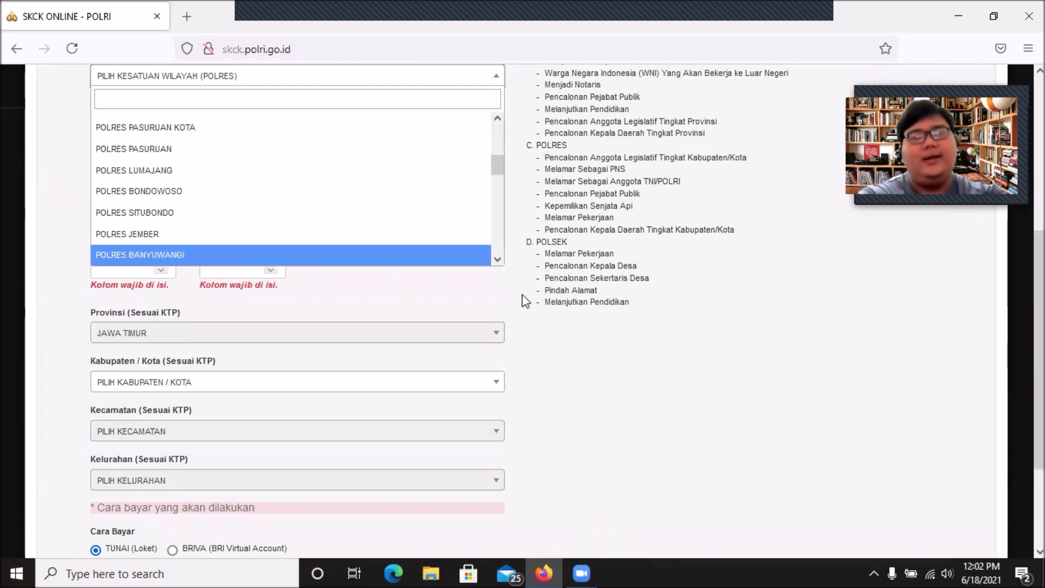
{"action": "key", "text": "Down"}
{"action": "key", "text": "Down"}
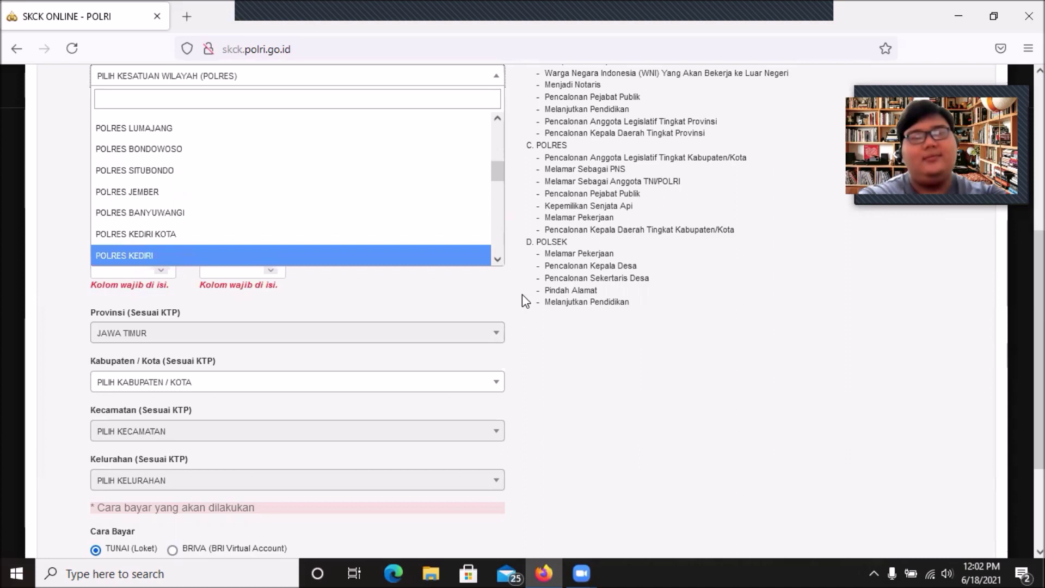
{"action": "key", "text": "Down"}
{"action": "key", "text": "Down"}
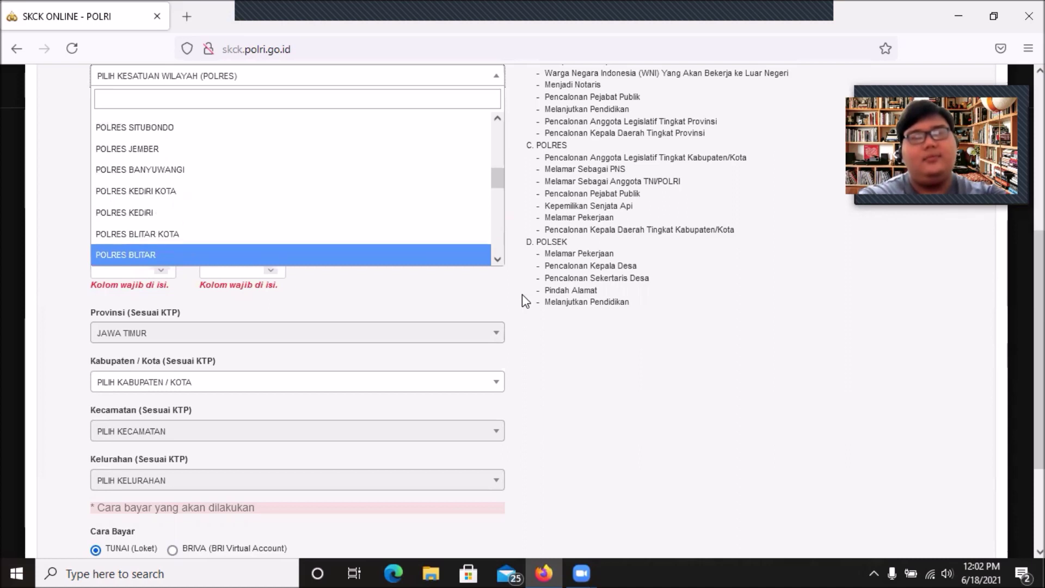
{"action": "key", "text": "Down"}
{"action": "key", "text": "Down"}
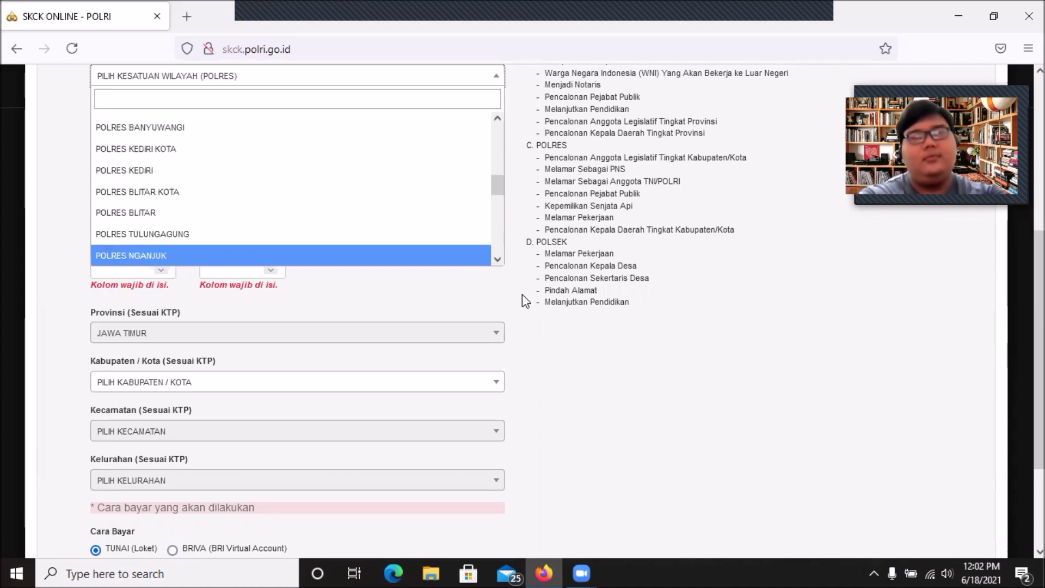
{"action": "key", "text": "Down"}
{"action": "key", "text": "Down"}
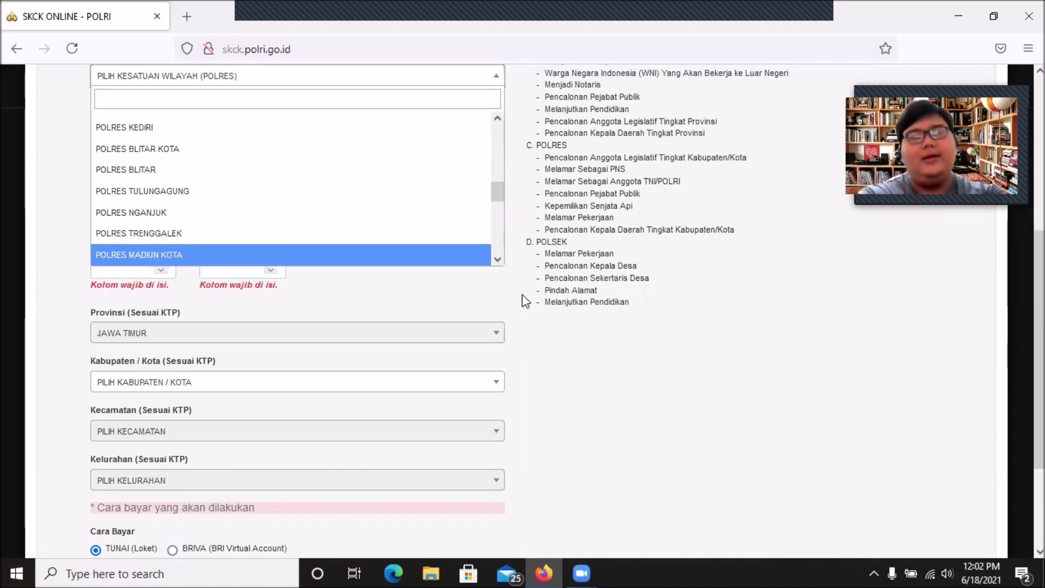
{"action": "key", "text": "Return"}
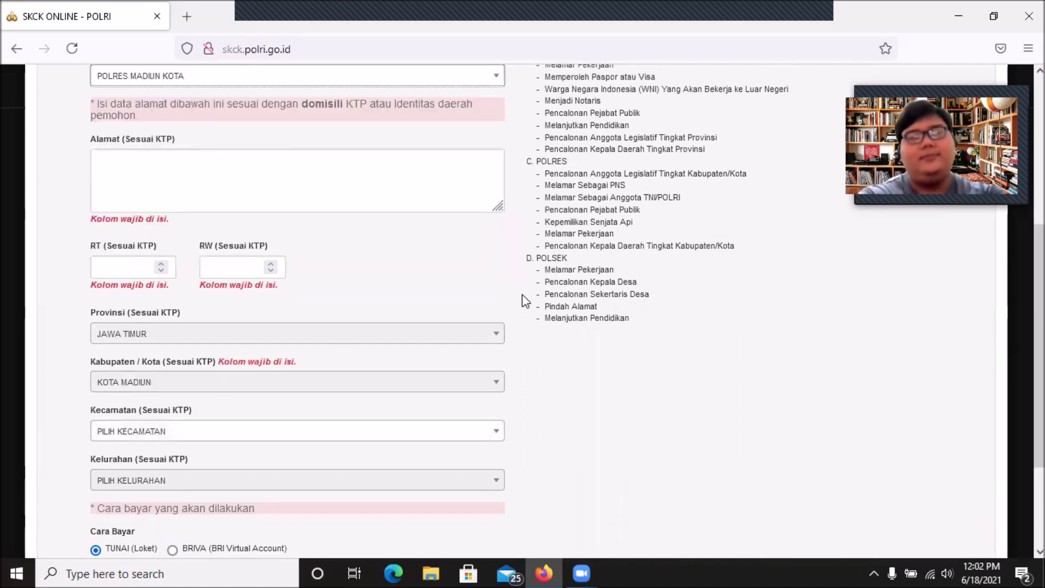